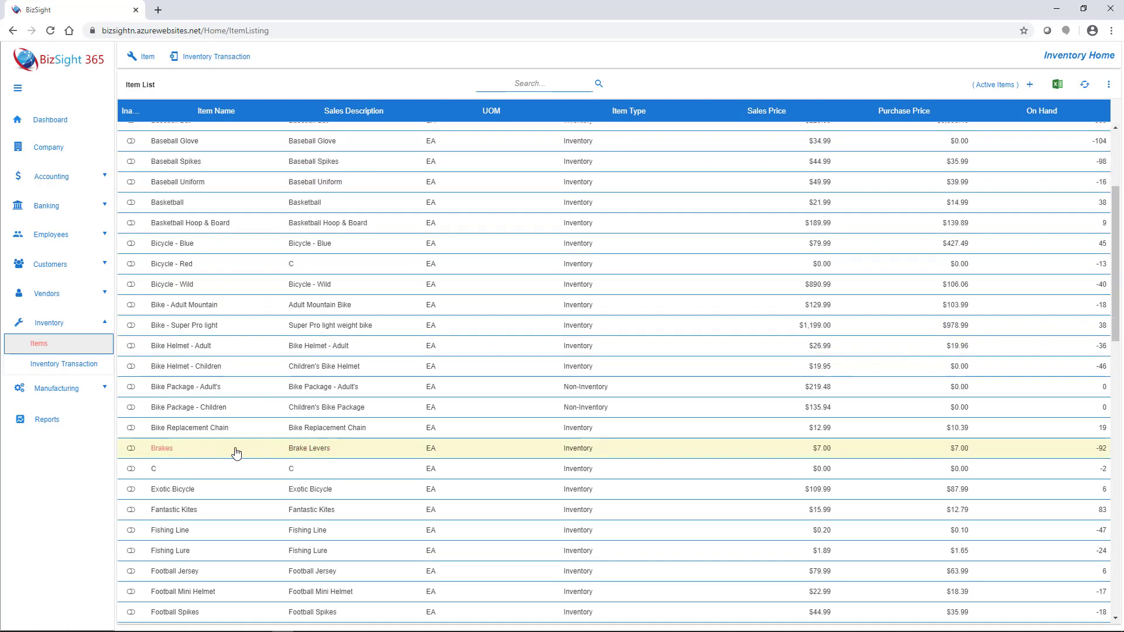
Open the Brakes item from the item list and add a brake lever picture to its record.
left_click(253, 452)
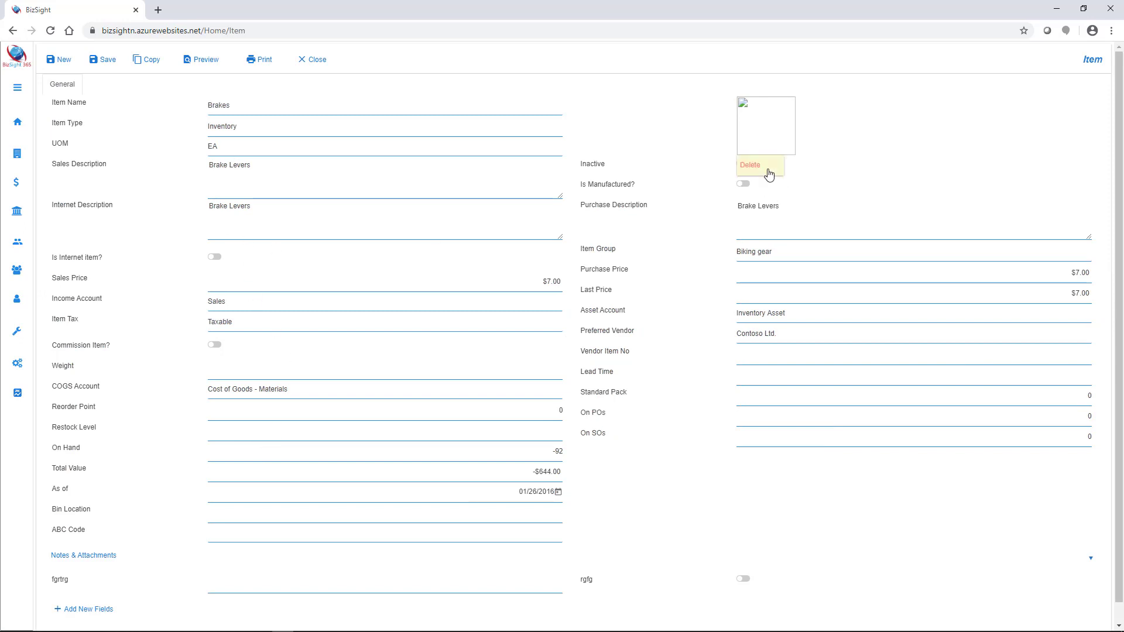
left_click(770, 138)
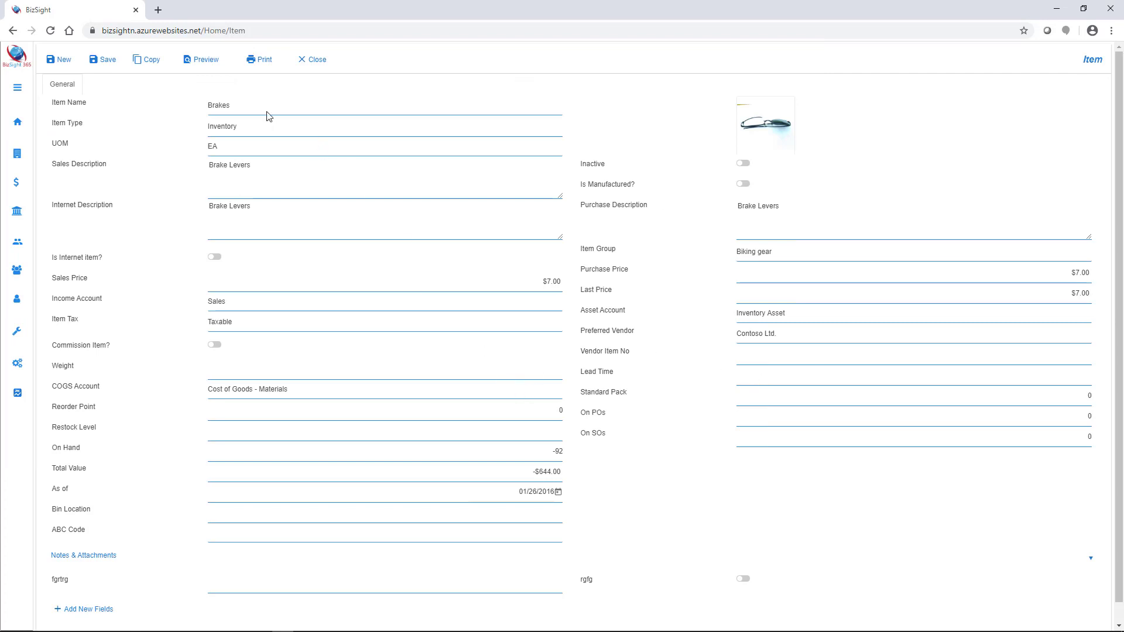
left_click_drag(279, 128, 202, 130)
Set the Brakes item's reorder point to 250, restock level to 1000 and ABC code to B, and save the record.
left_click_drag(89, 406, 78, 407)
left_click_drag(548, 410, 567, 416)
type("B")
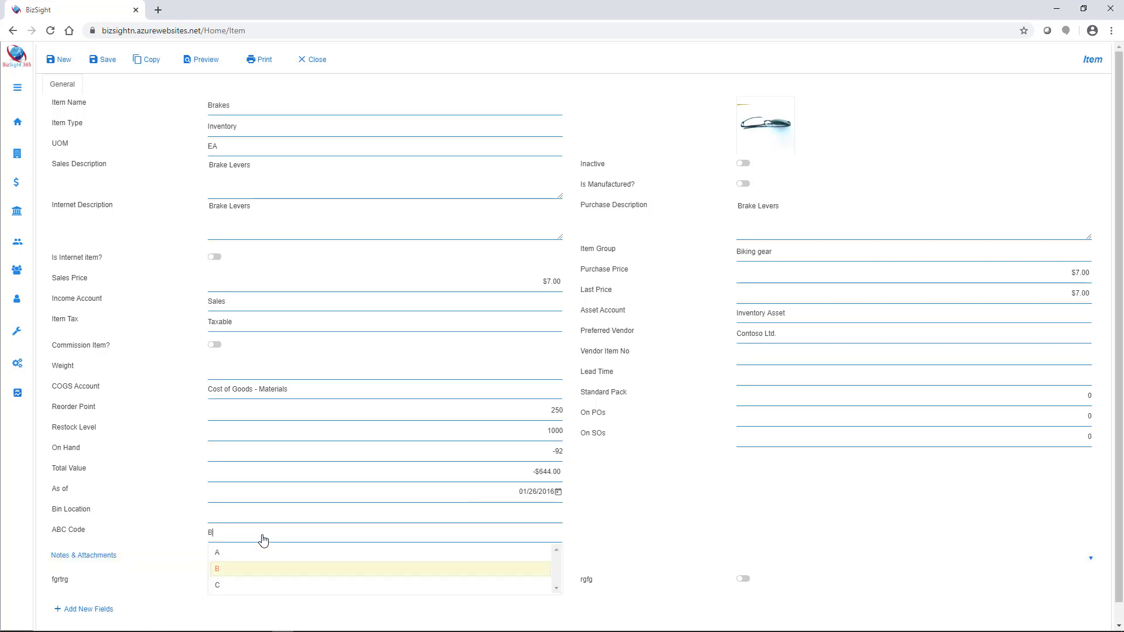
left_click(243, 565)
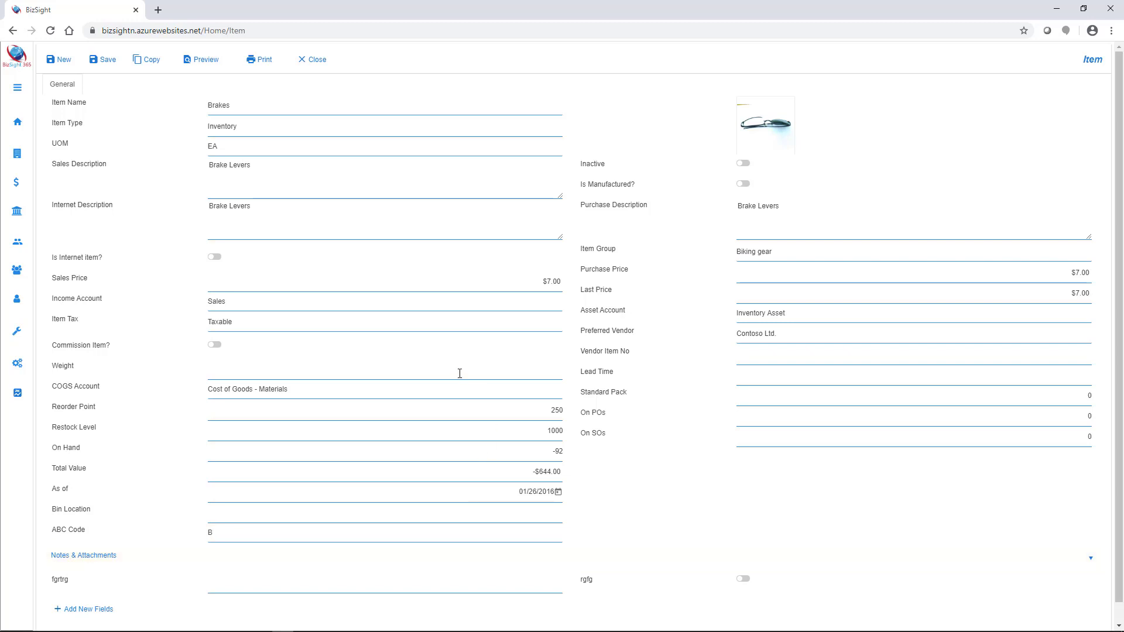
left_click(101, 61)
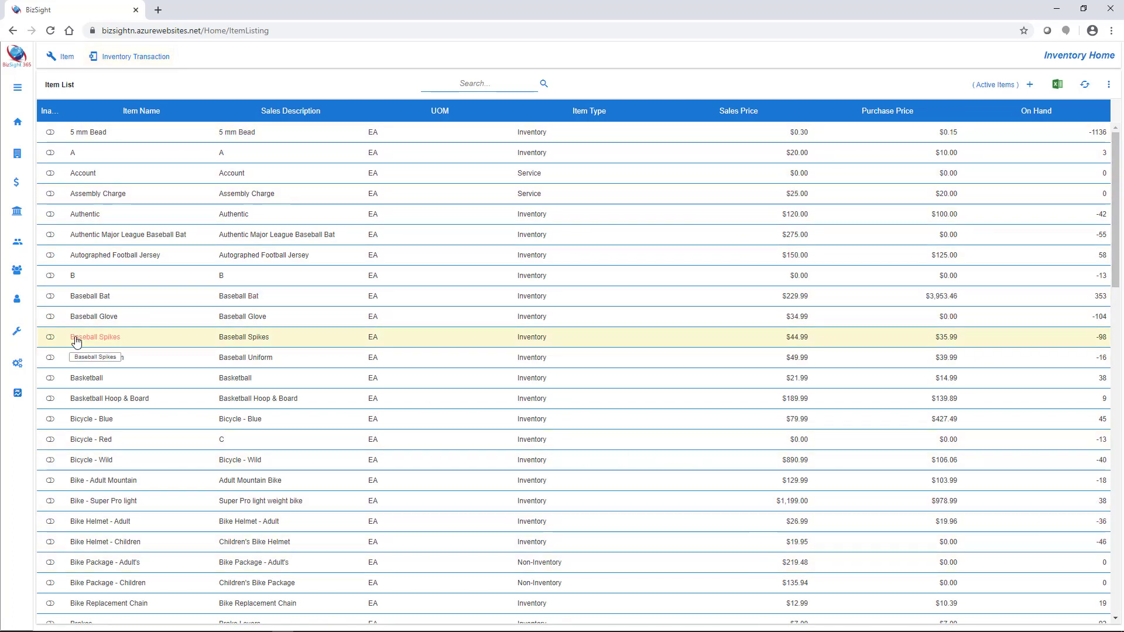
Start an inventory transaction and add Brakes as its line item, leaving the reason code empty.
left_click(139, 59)
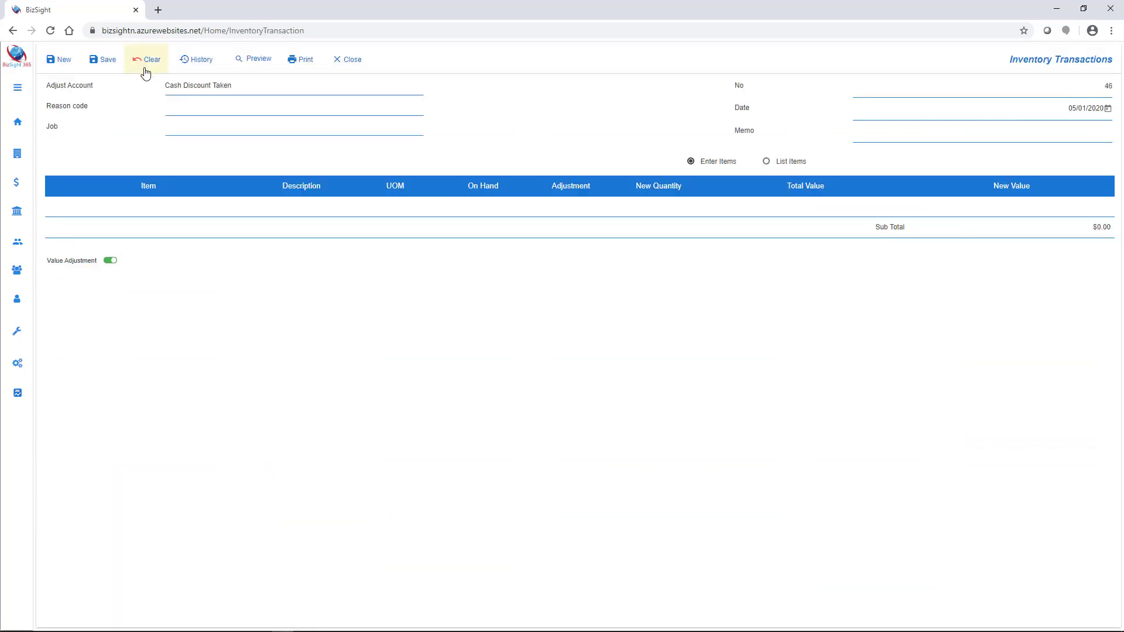
left_click(276, 110)
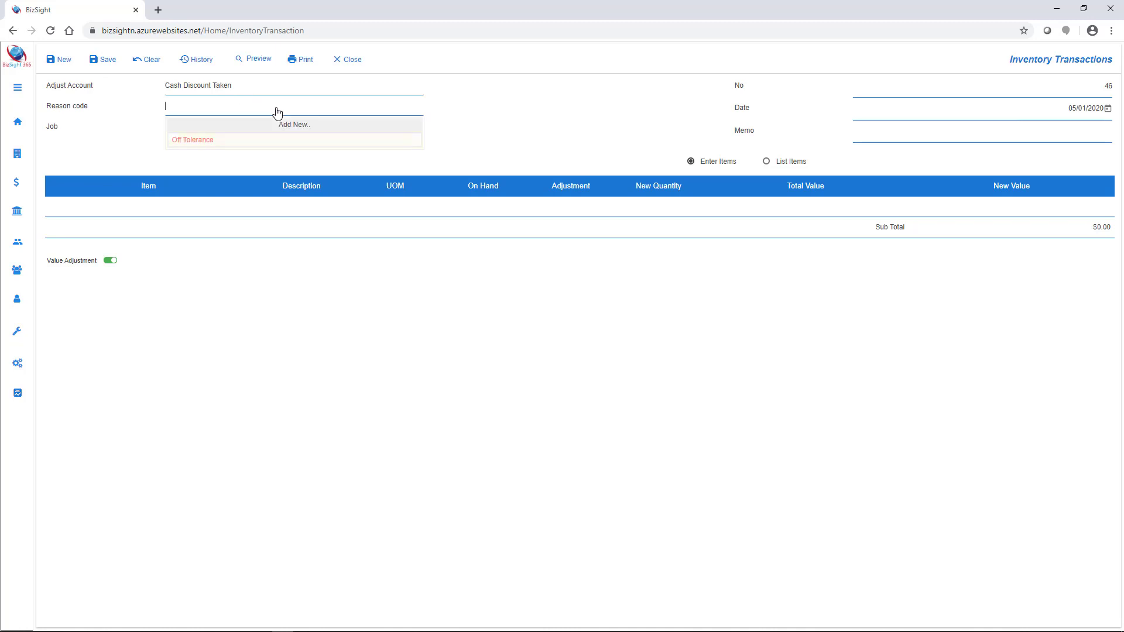
left_click(472, 140)
left_click(162, 212)
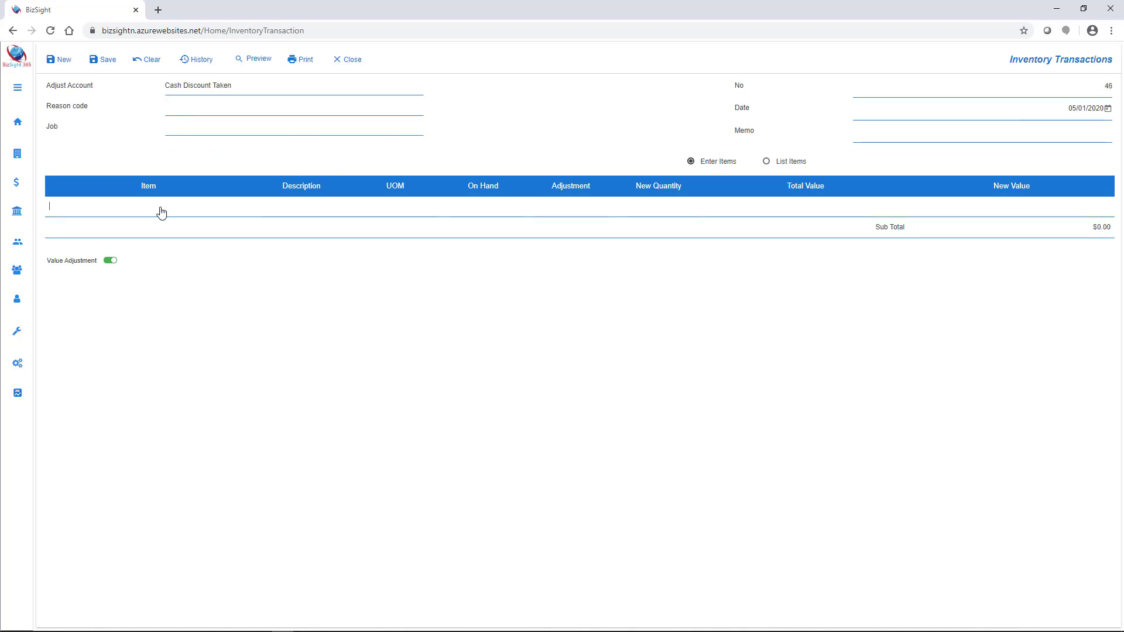
type("bra")
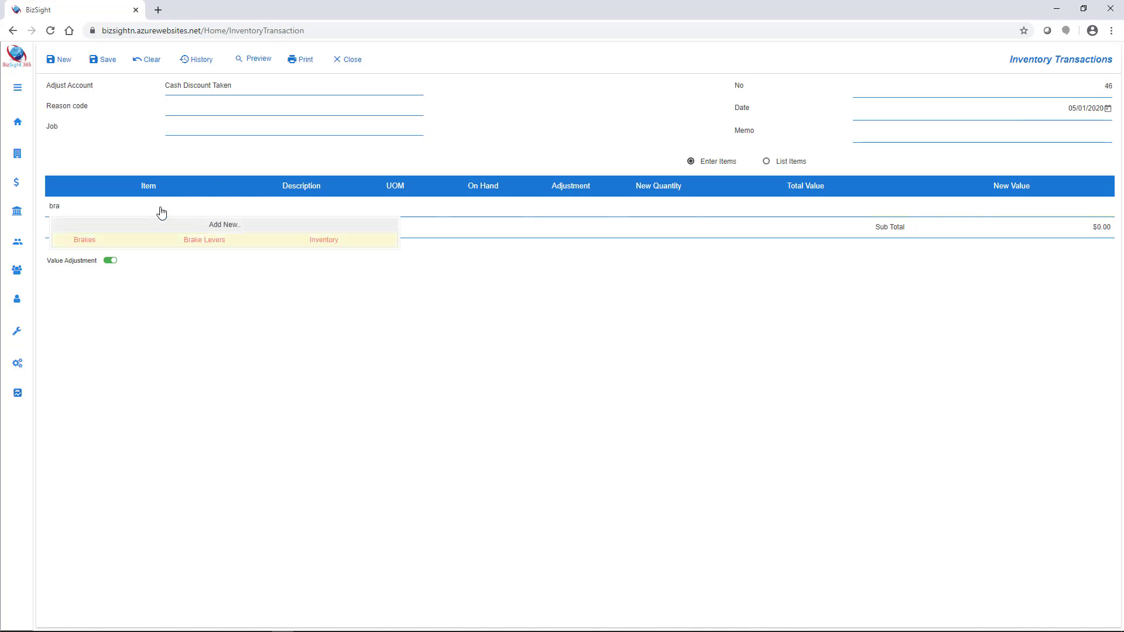
left_click(130, 240)
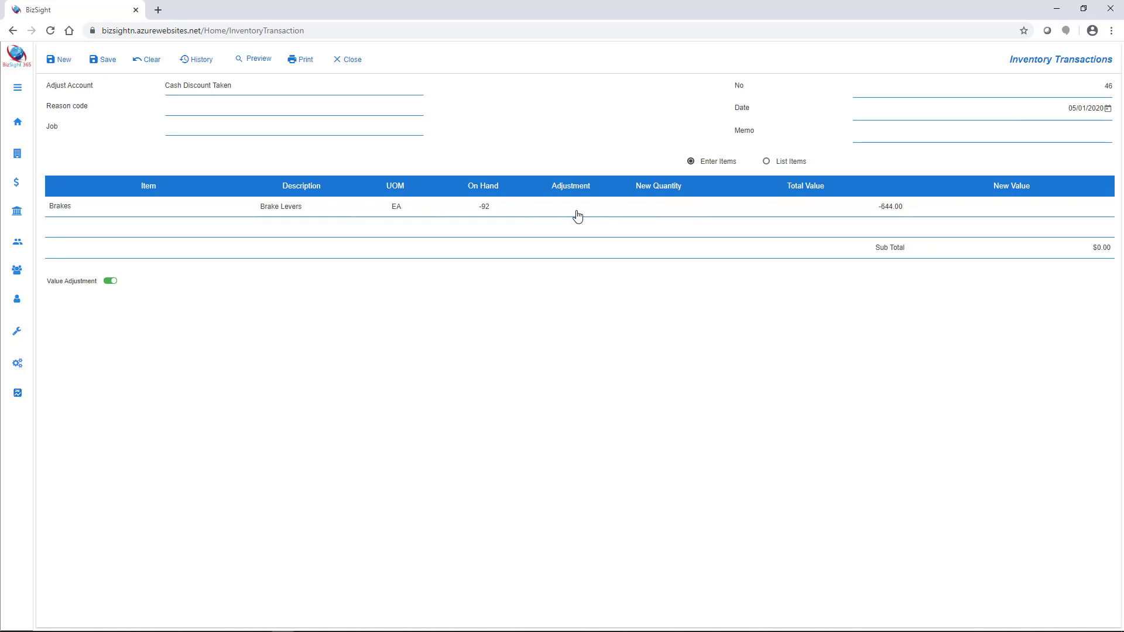
Enter an adjustment of 500 for the Brakes line and save the inventory transaction.
key("Tab")
left_click(110, 61)
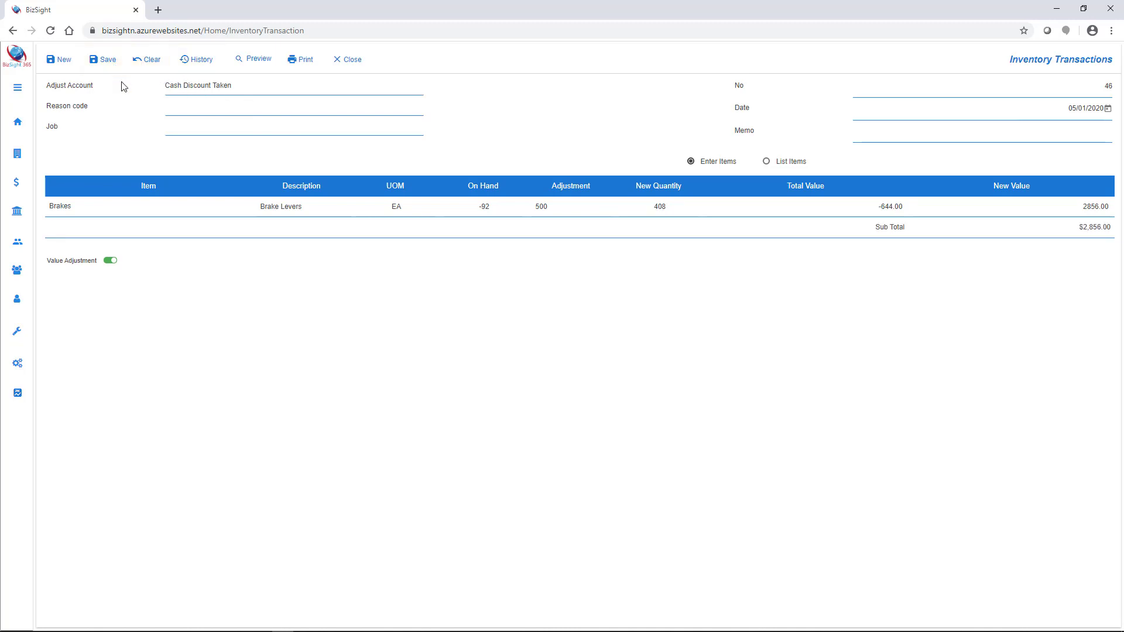
left_click(107, 63)
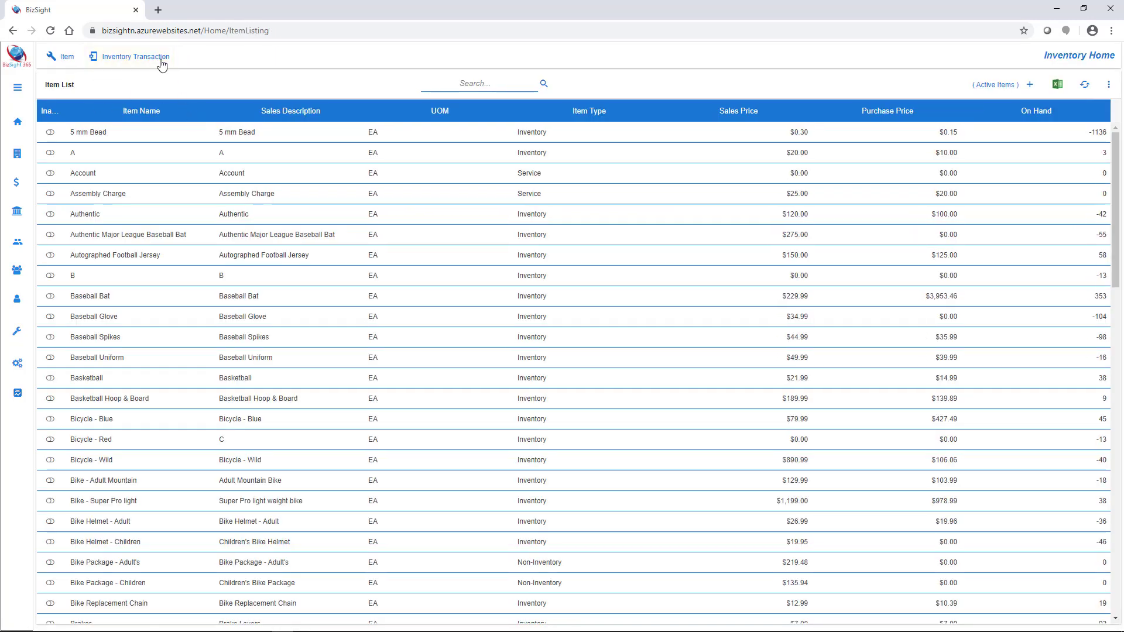
Switch a new inventory transaction to List Items and review the on-hand quantities and total values of all items.
left_click(155, 56)
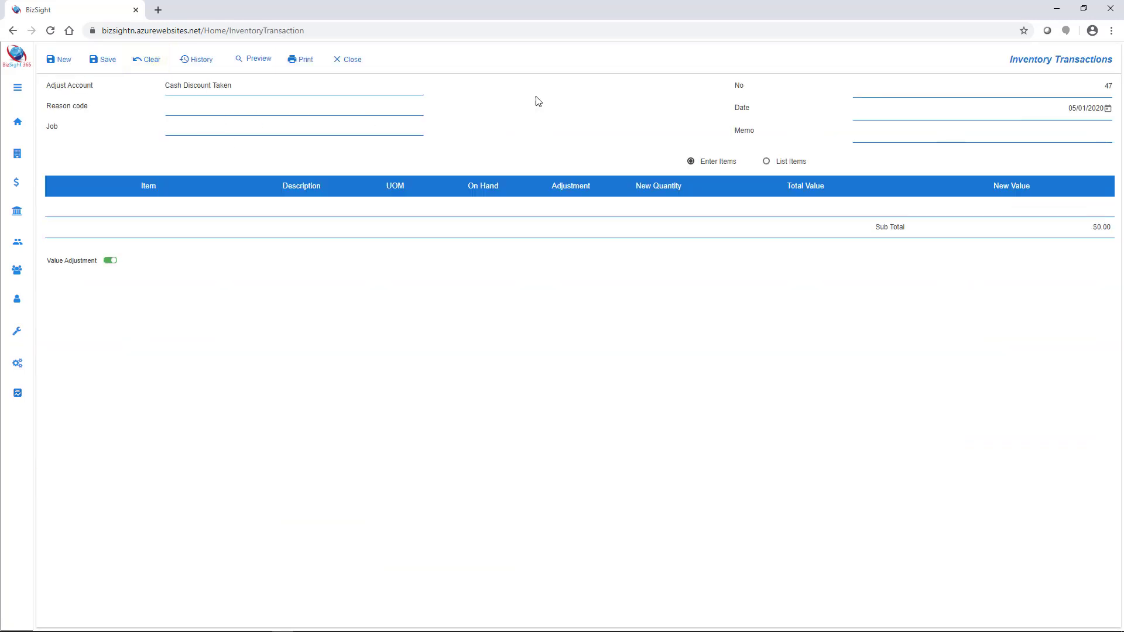
left_click(767, 162)
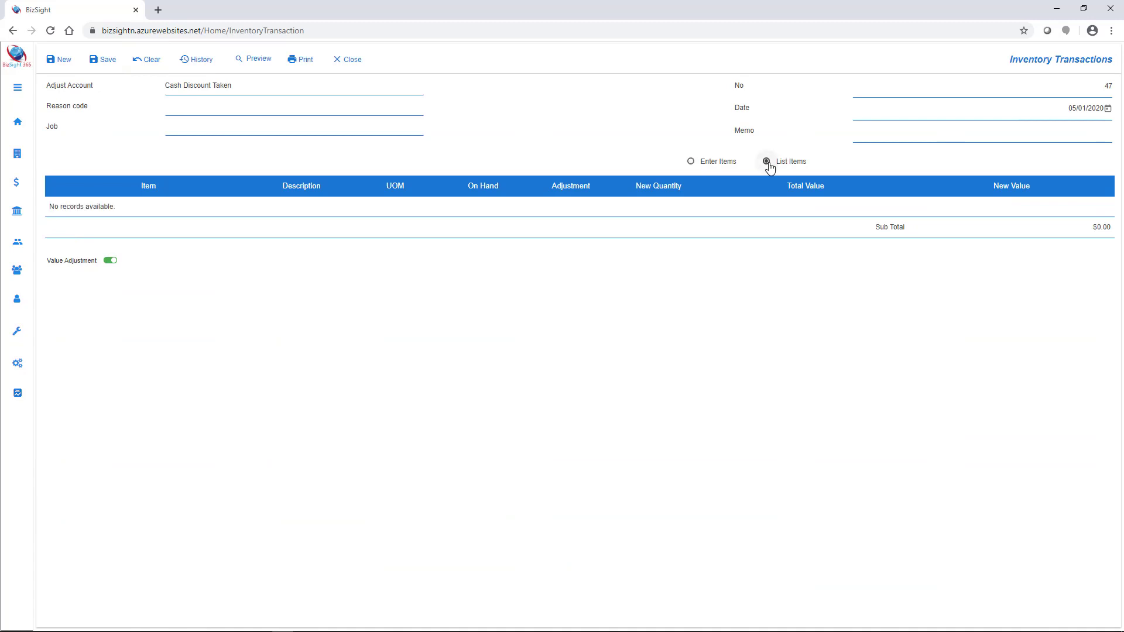
scroll(559, 553, "down", 2)
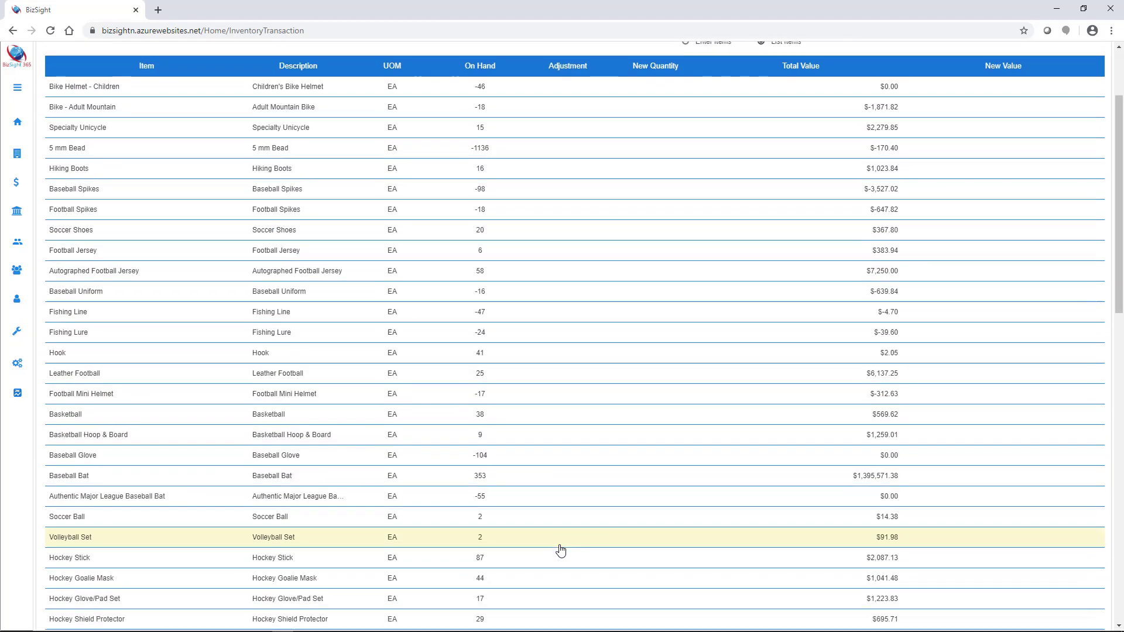
scroll(560, 550, "down", 5)
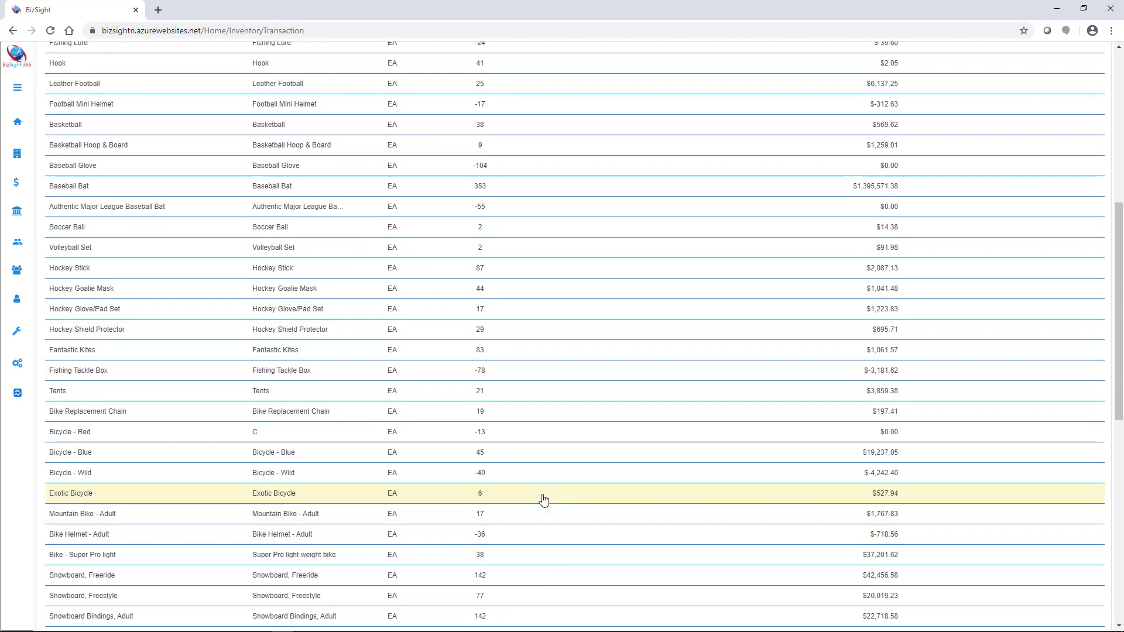
scroll(544, 499, "down", 9)
scroll(543, 500, "up", 6)
Display the Inventory Stock Status report of type Inventory from the Customer home page and review it.
left_click(17, 270)
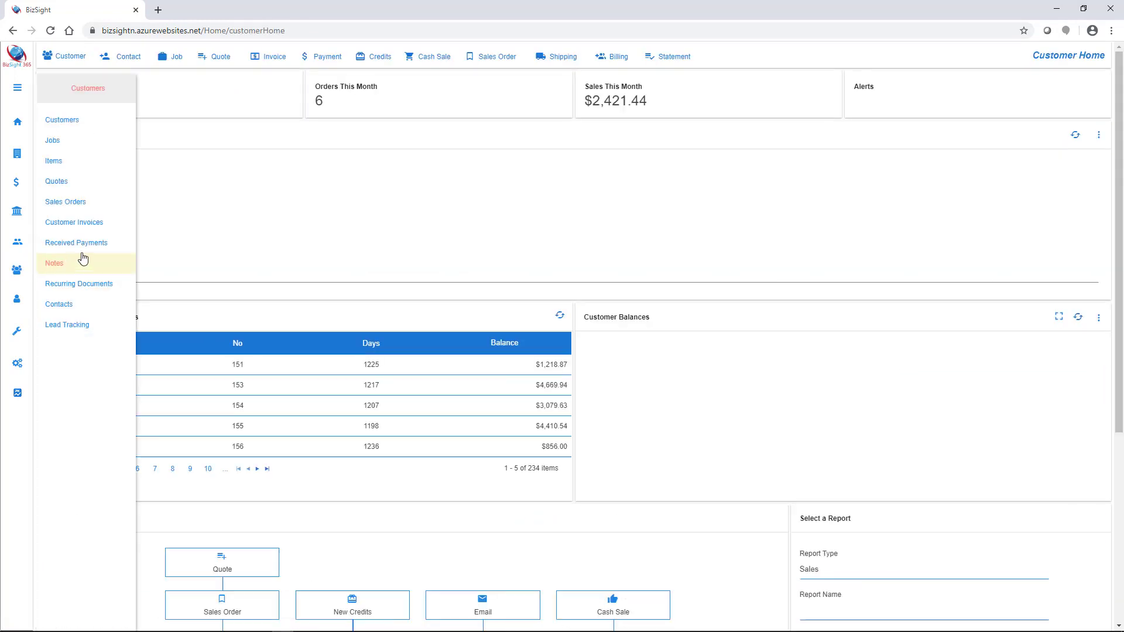
scroll(878, 468, "down", 3)
scroll(879, 468, "up", 2)
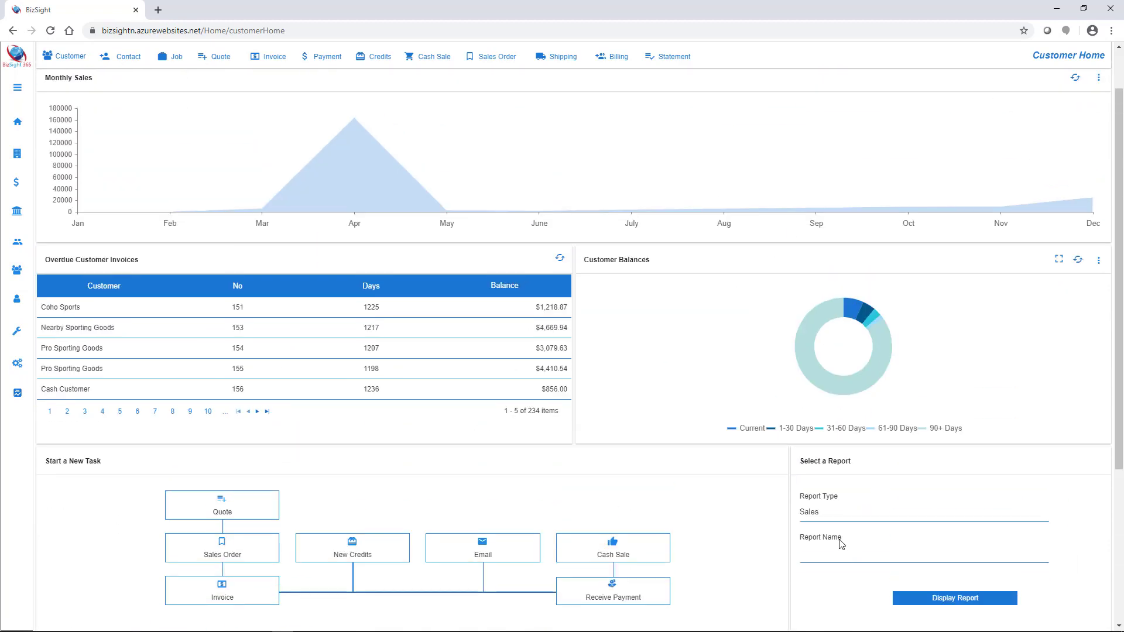
left_click(838, 516)
left_click(837, 460)
left_click(849, 554)
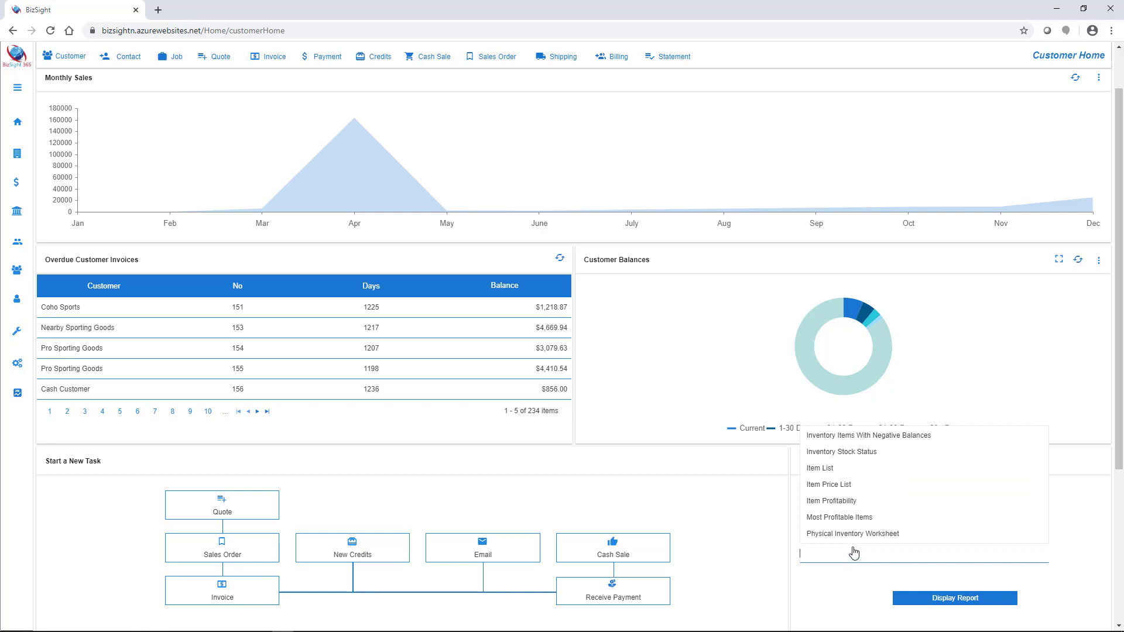
left_click(857, 451)
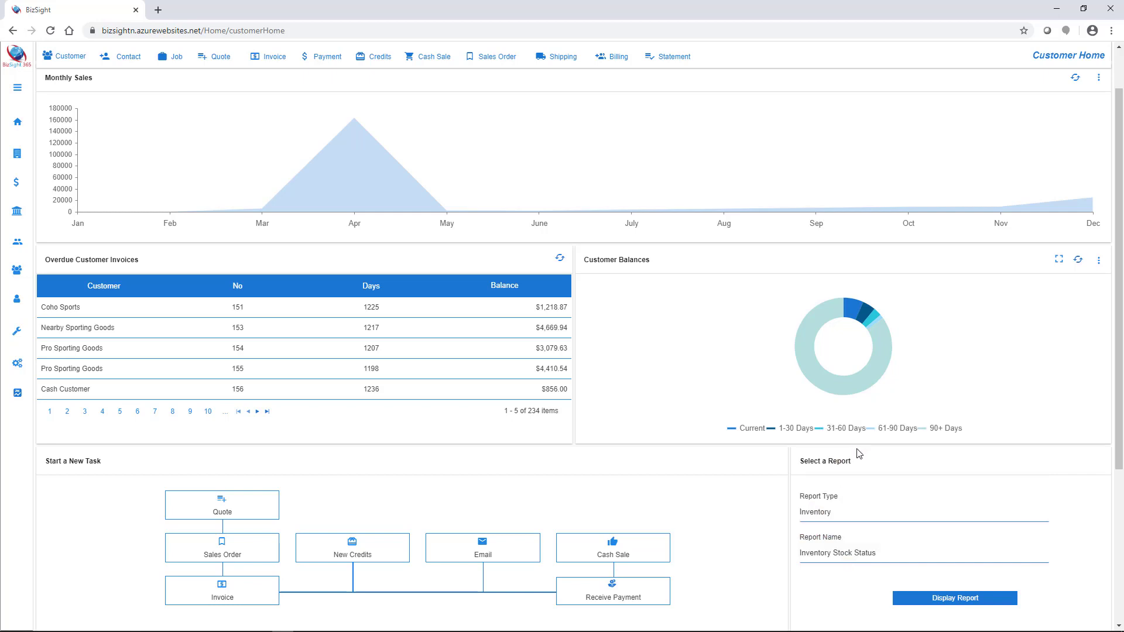
left_click(945, 599)
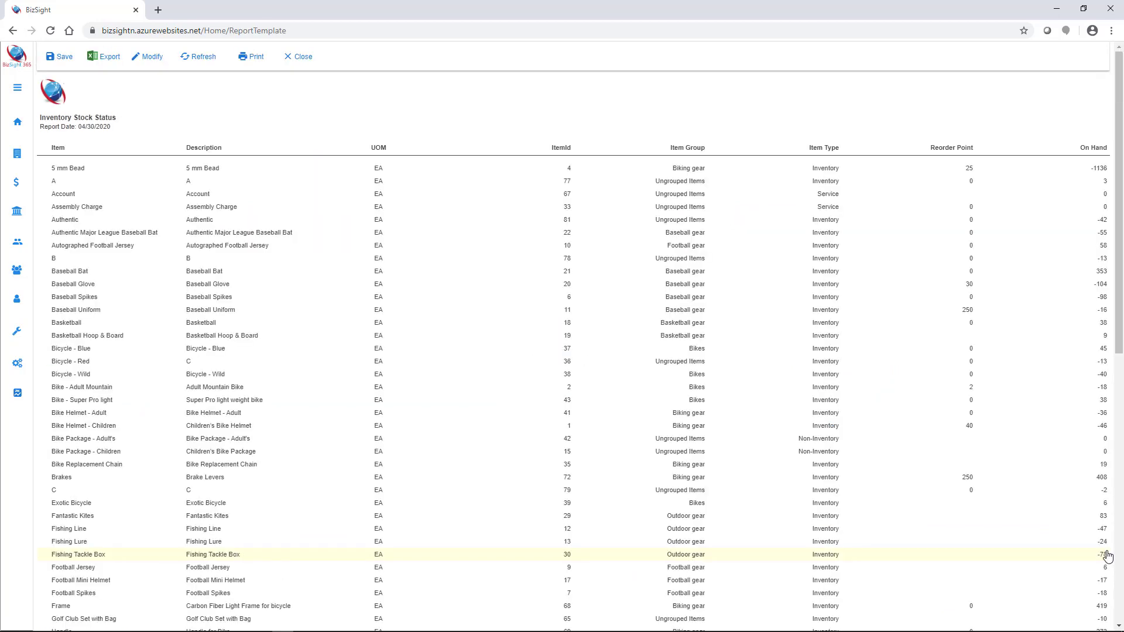
scroll(1086, 547, "down", 2)
scroll(1087, 546, "up", 2)
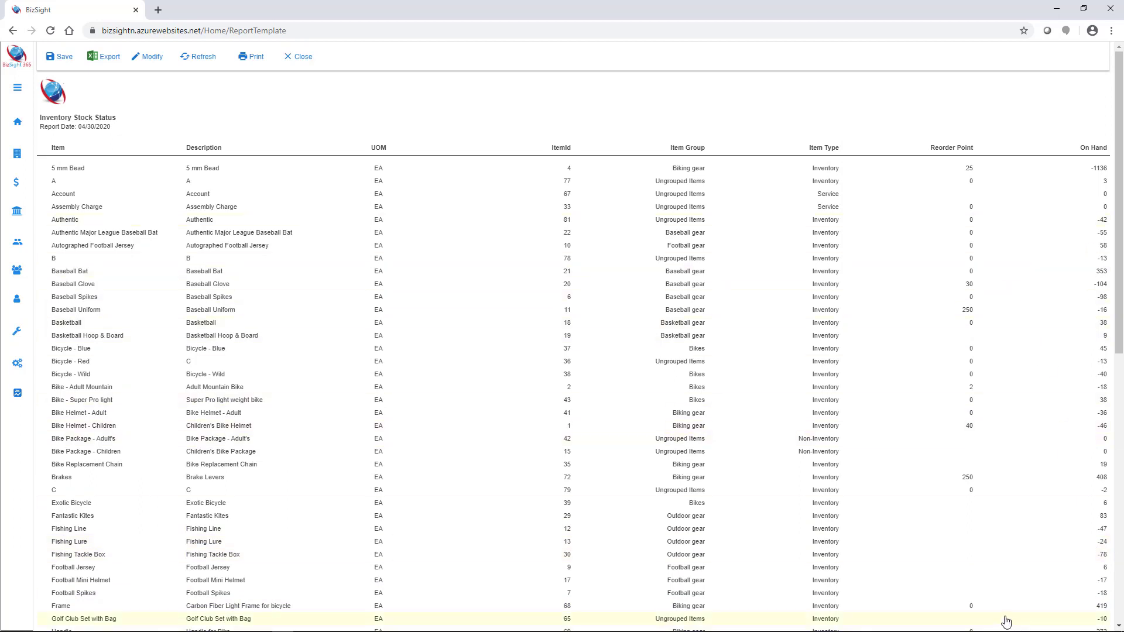
Export the Inventory Stock Status report to Excel, look through the workbook, and close both the workbook and the report.
left_click(107, 64)
scroll(627, 322, "down", 7)
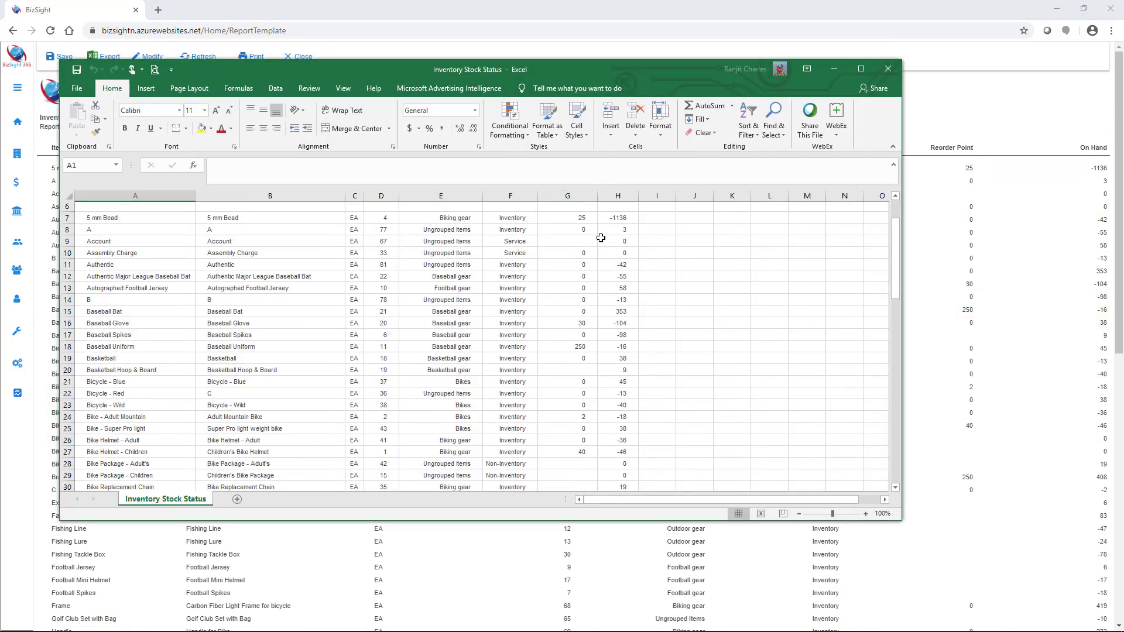
scroll(628, 325, "up", 7)
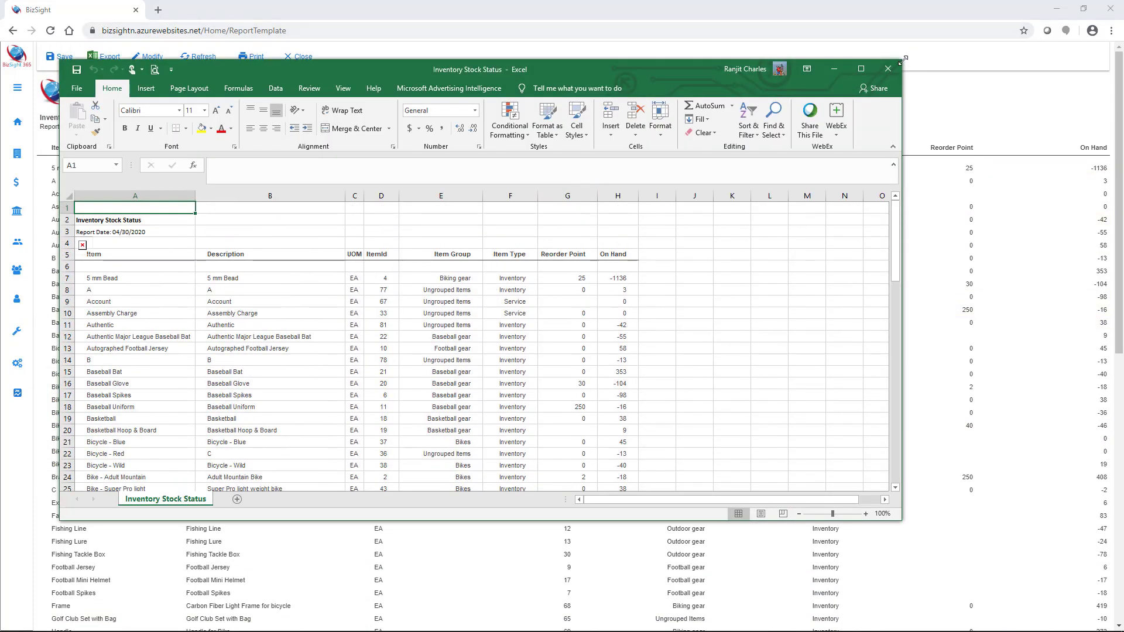
left_click(889, 68)
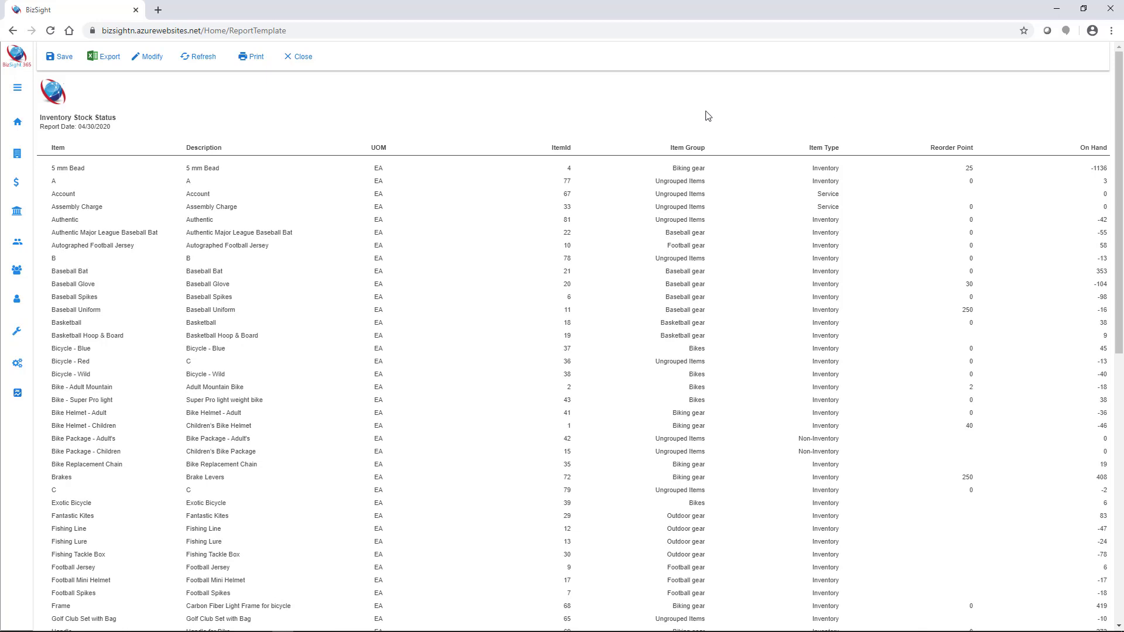
left_click(305, 59)
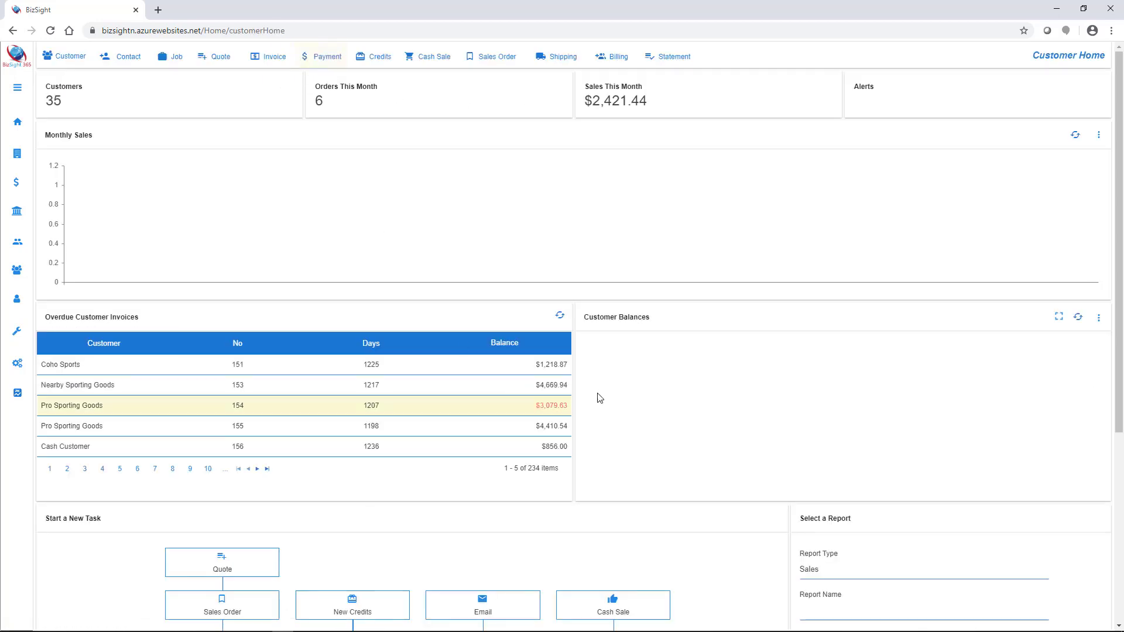
Display the Inventory report named Inventory Items With Negative Balances, review it, and close it.
scroll(820, 275, "down", 2)
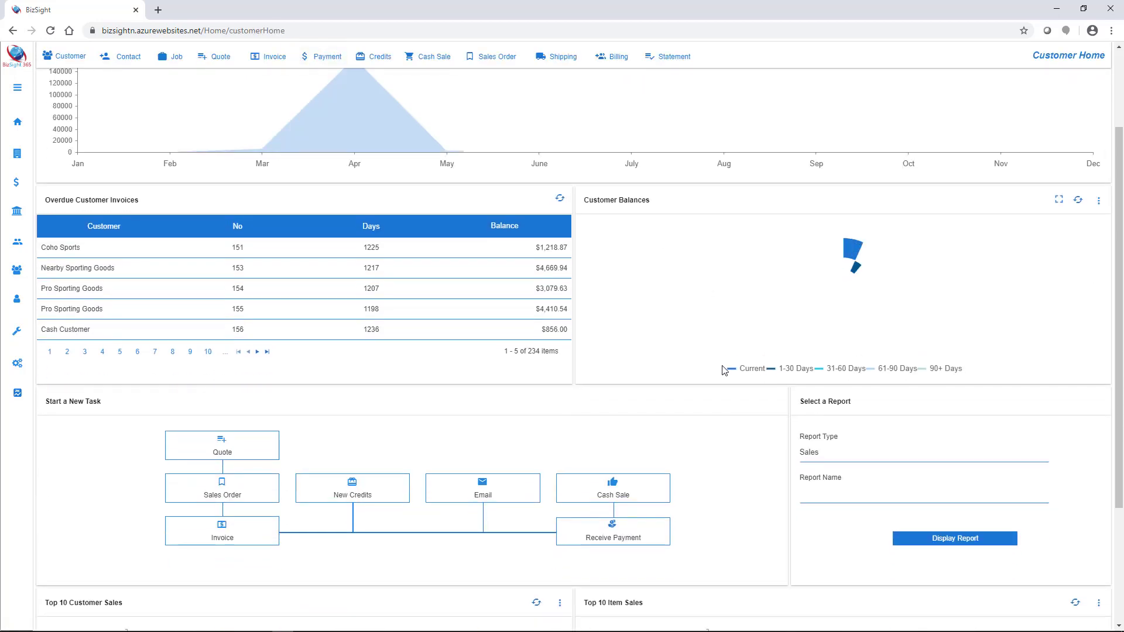
left_click(879, 457)
left_click(854, 538)
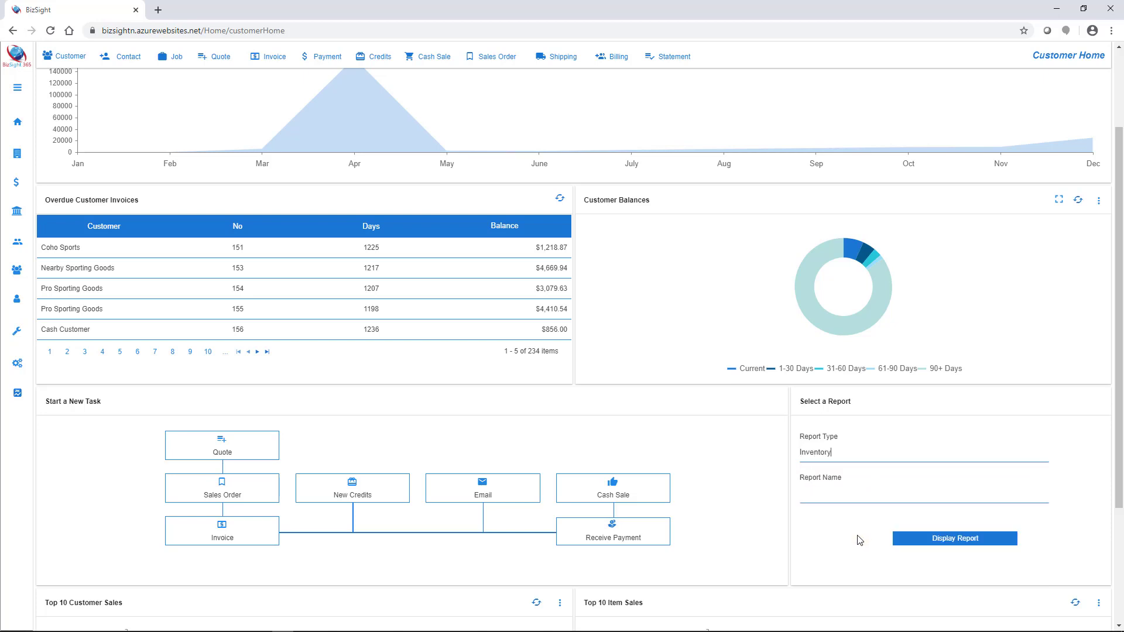
left_click(862, 502)
scroll(878, 502, "down", 1)
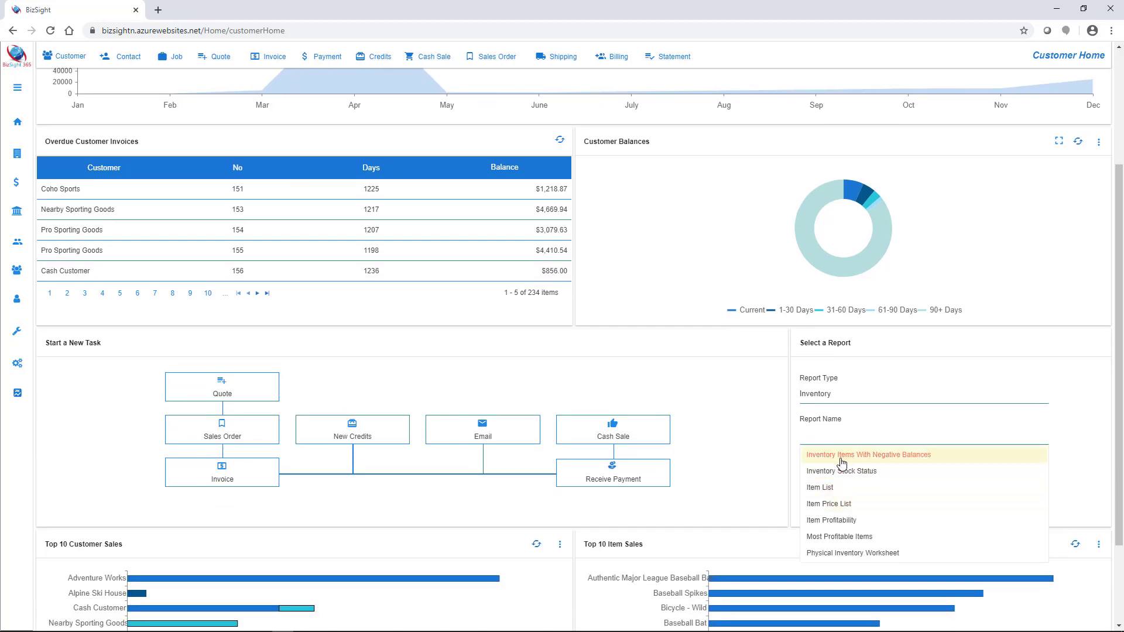
left_click(916, 457)
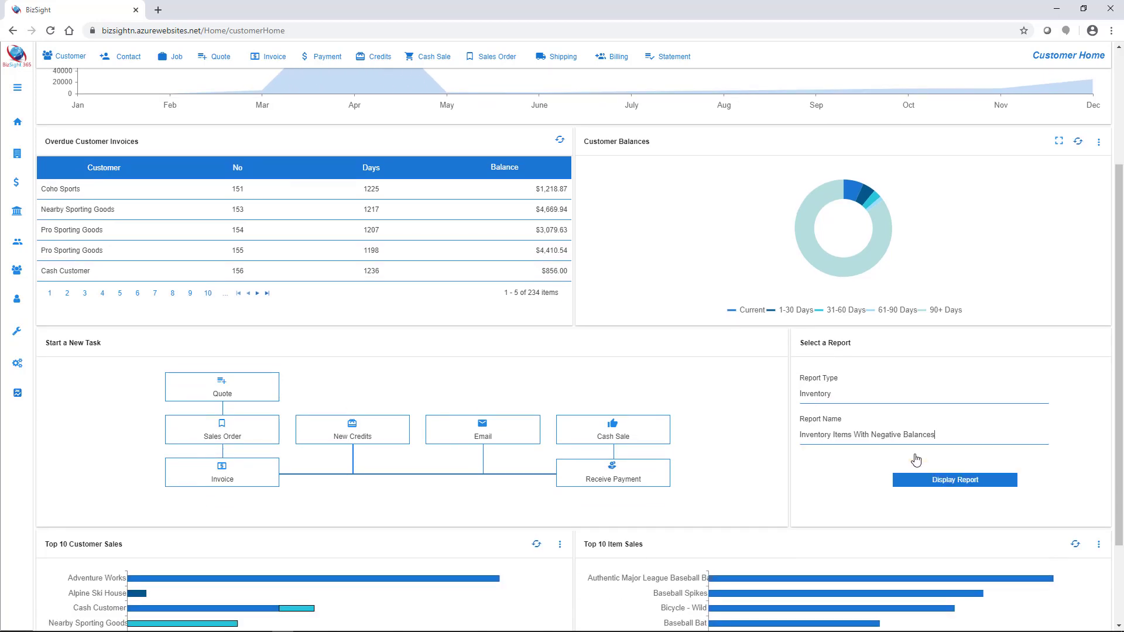
left_click(936, 479)
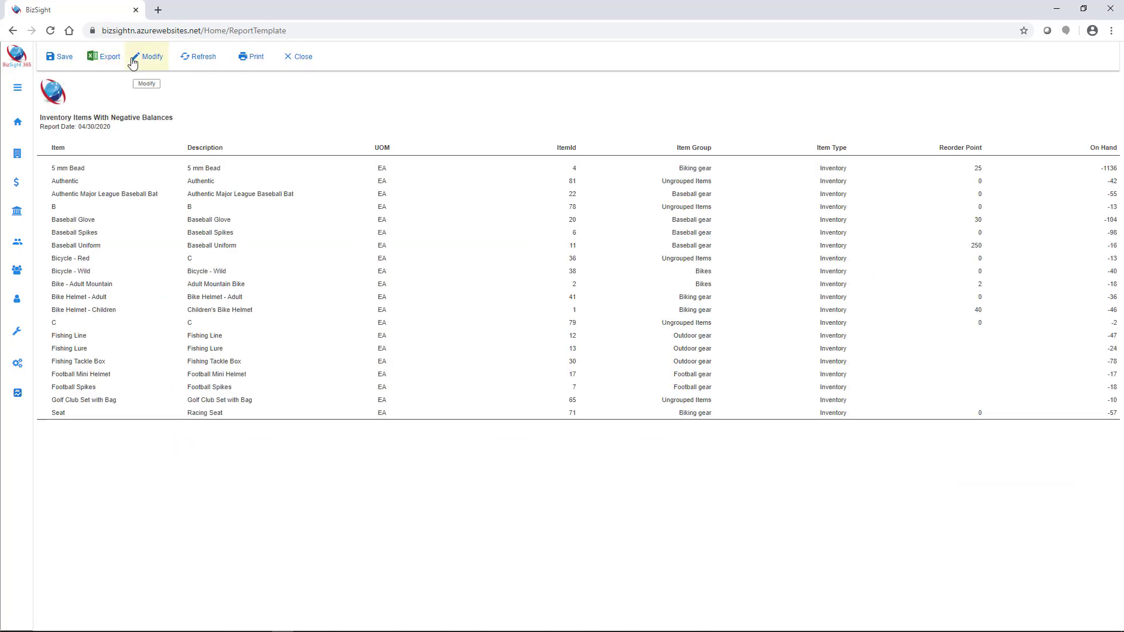
left_click(307, 58)
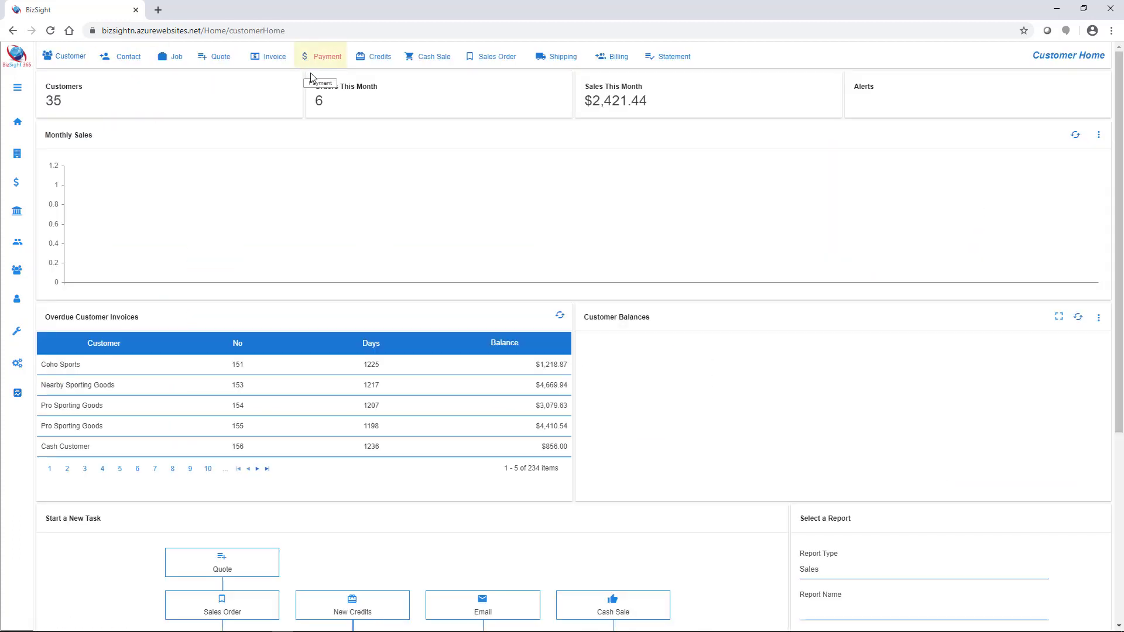
Set the report type on the Customer home page to Inventory and look through the available report names.
left_click(874, 565)
scroll(873, 567, "down", 2)
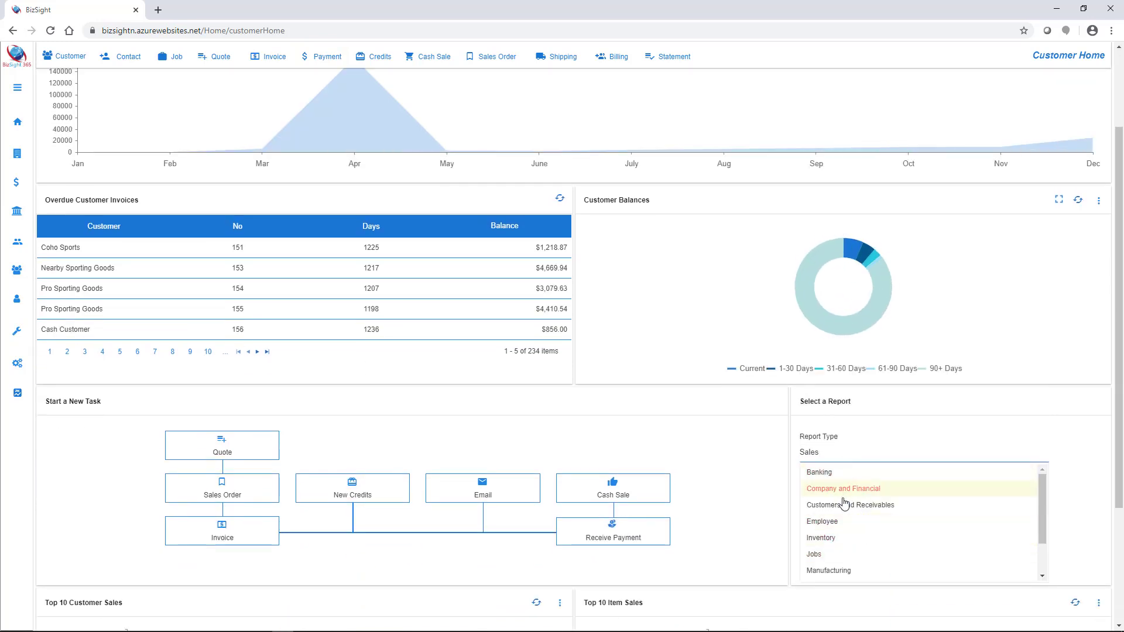
left_click(843, 538)
left_click(845, 497)
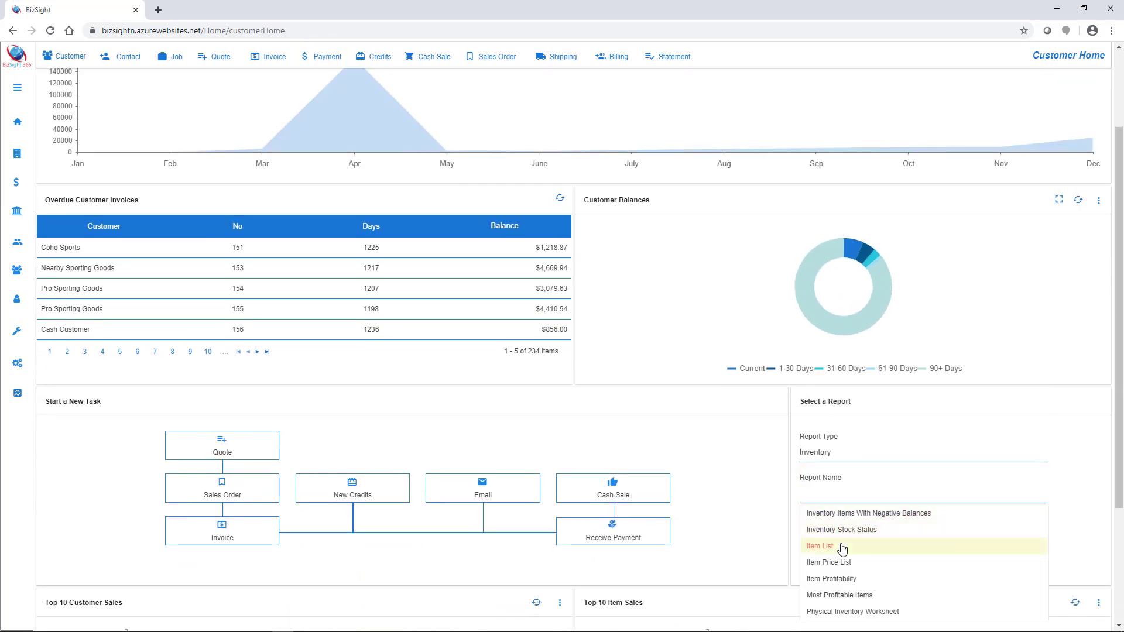
scroll(843, 551, "down", 1)
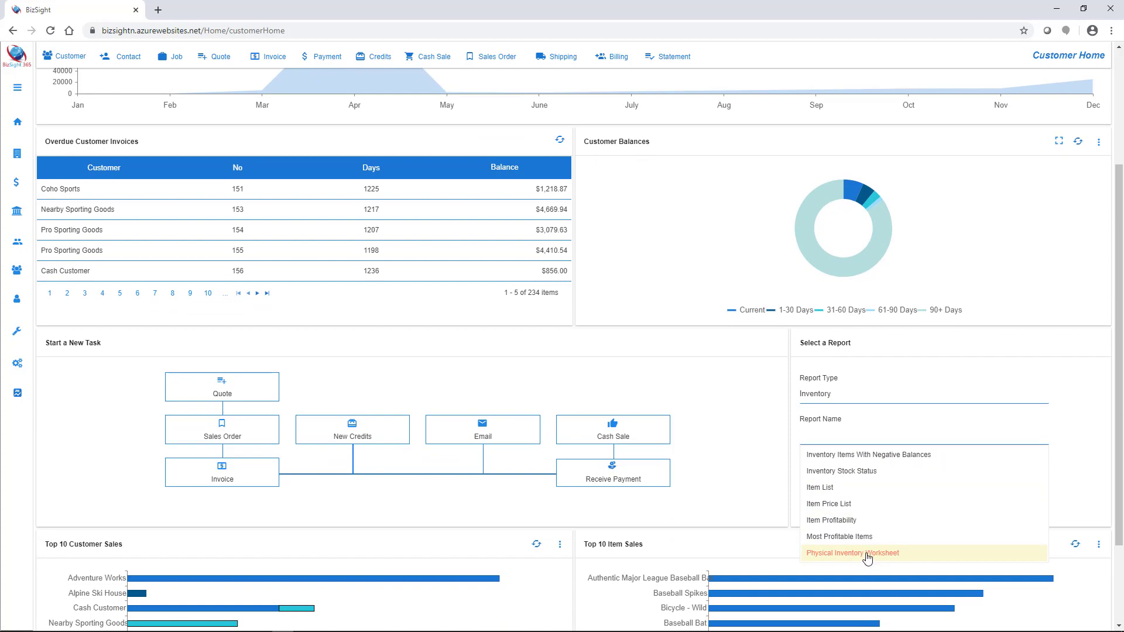
Create a new purchase order from the vendors' purchase order list and choose Bicycle Outfitters as the vendor.
left_click(16, 300)
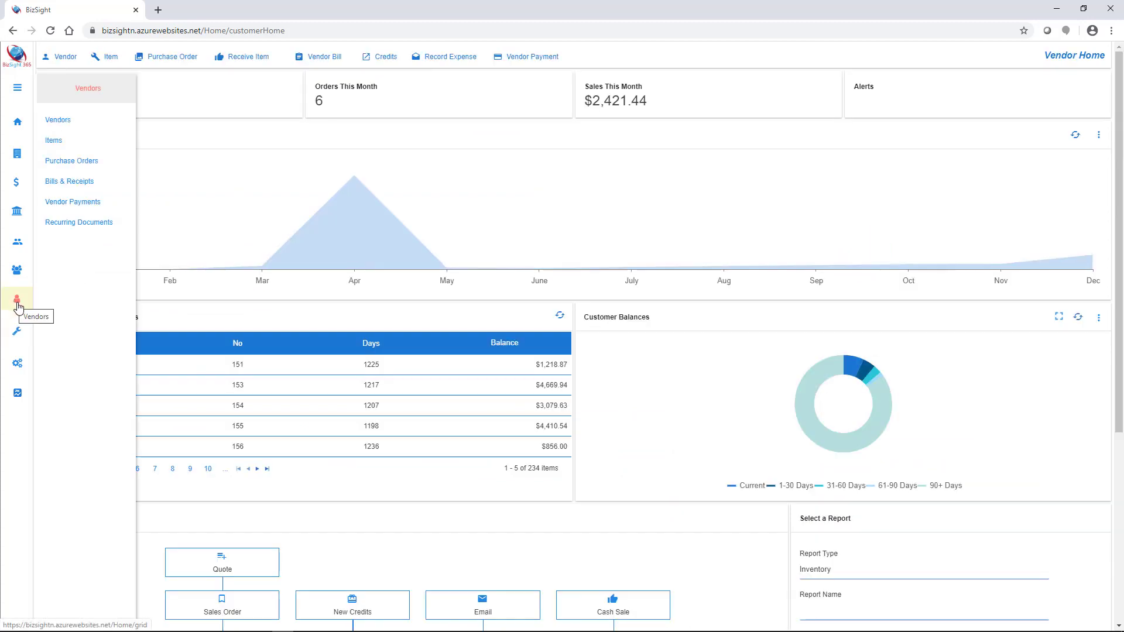
left_click(80, 166)
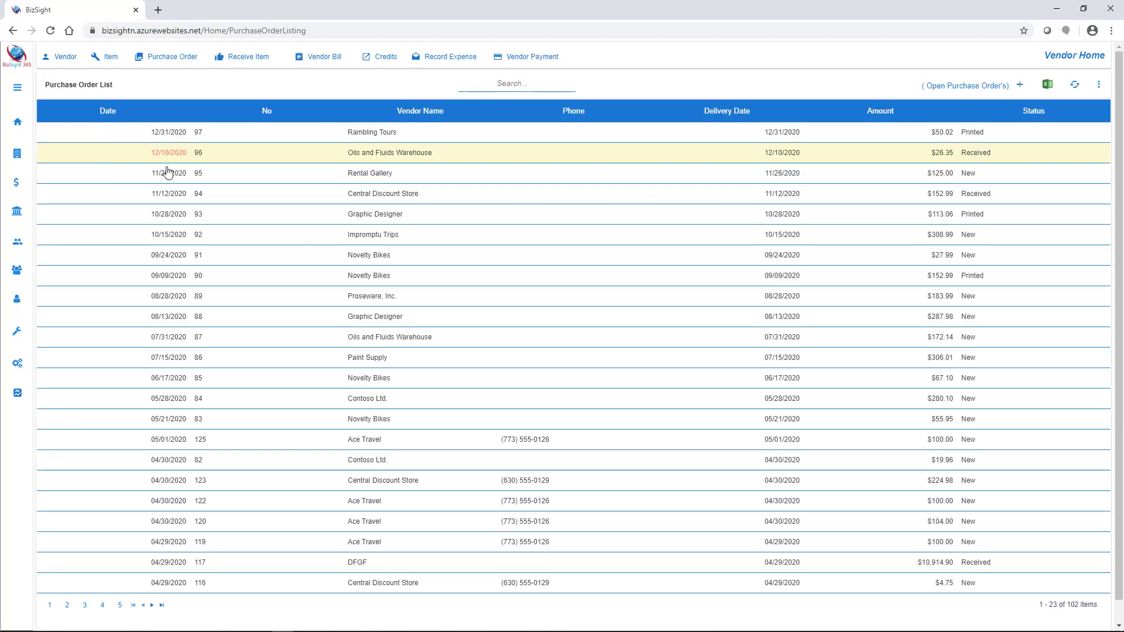
left_click(1022, 88)
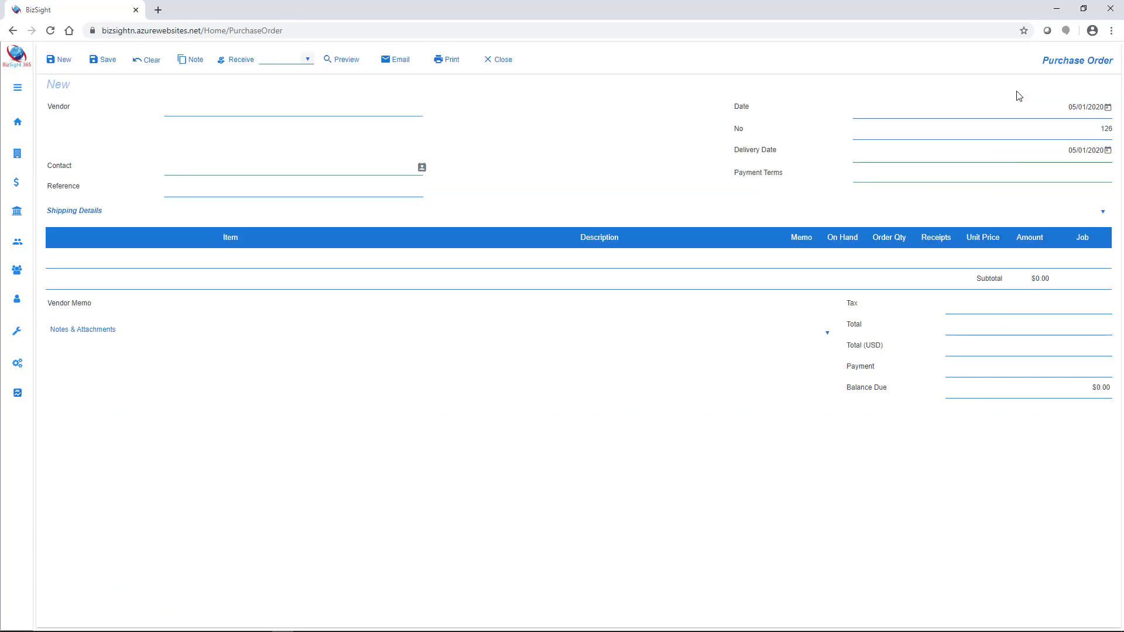
left_click(187, 113)
left_click(199, 174)
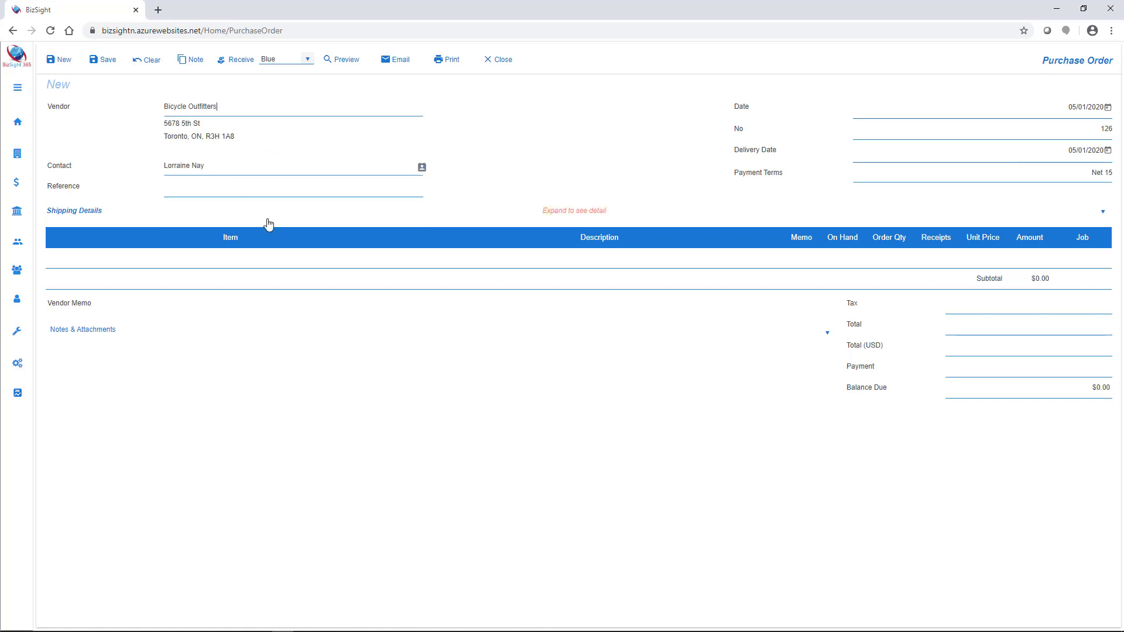
Add the Brakes item to the purchase order with an order quantity of 1000 and save the order.
left_click(130, 264)
type("bra")
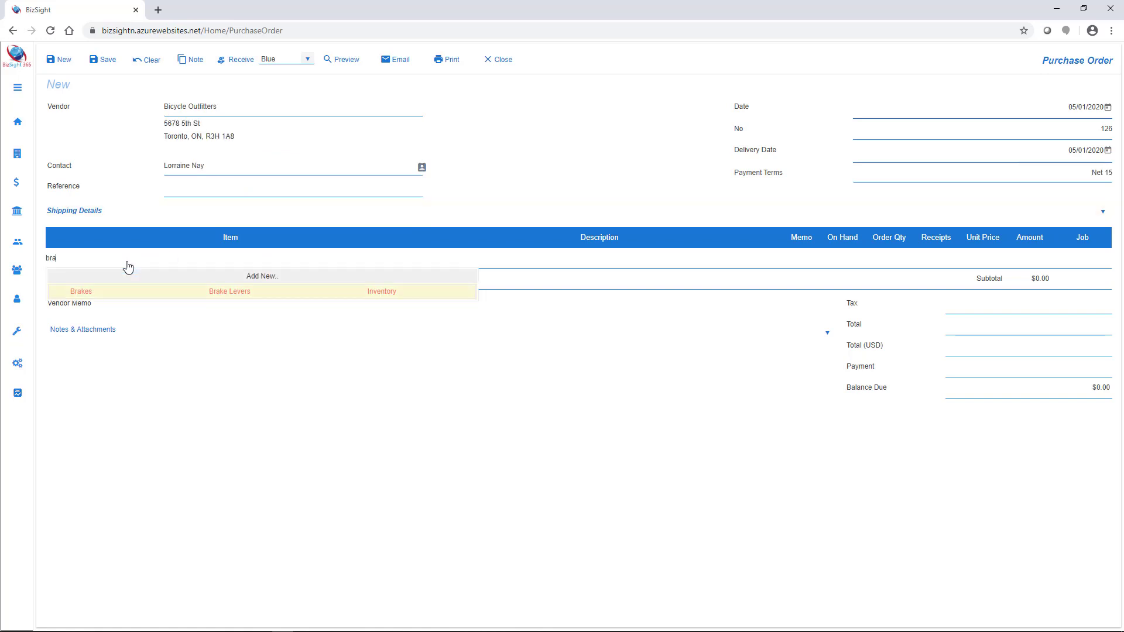
left_click(105, 291)
left_click(890, 265)
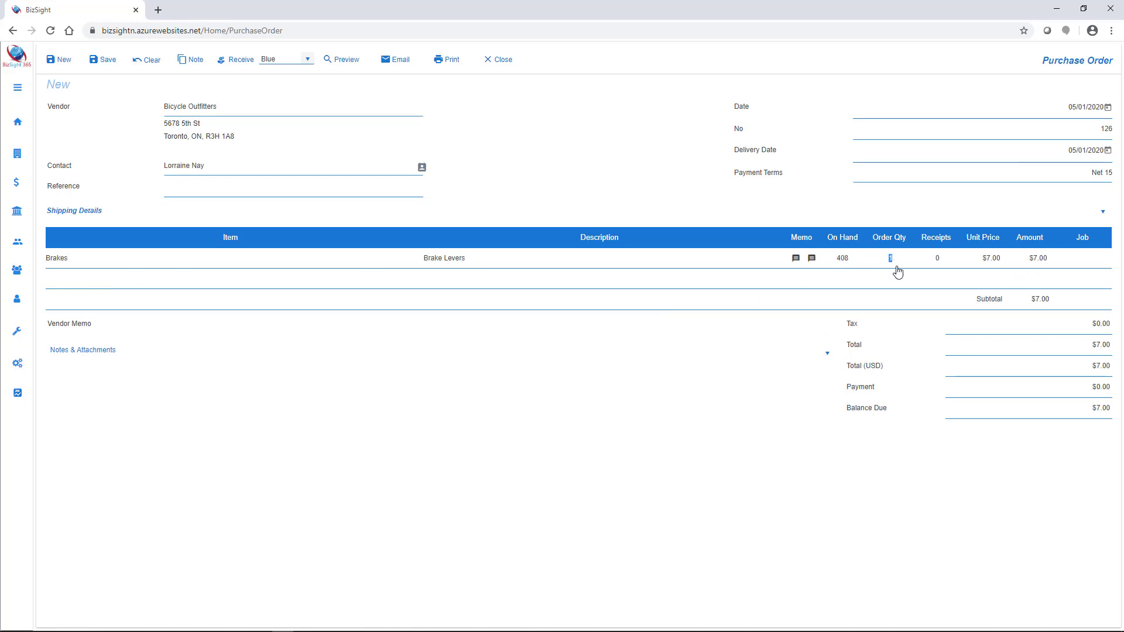
type("1000")
key("Tab")
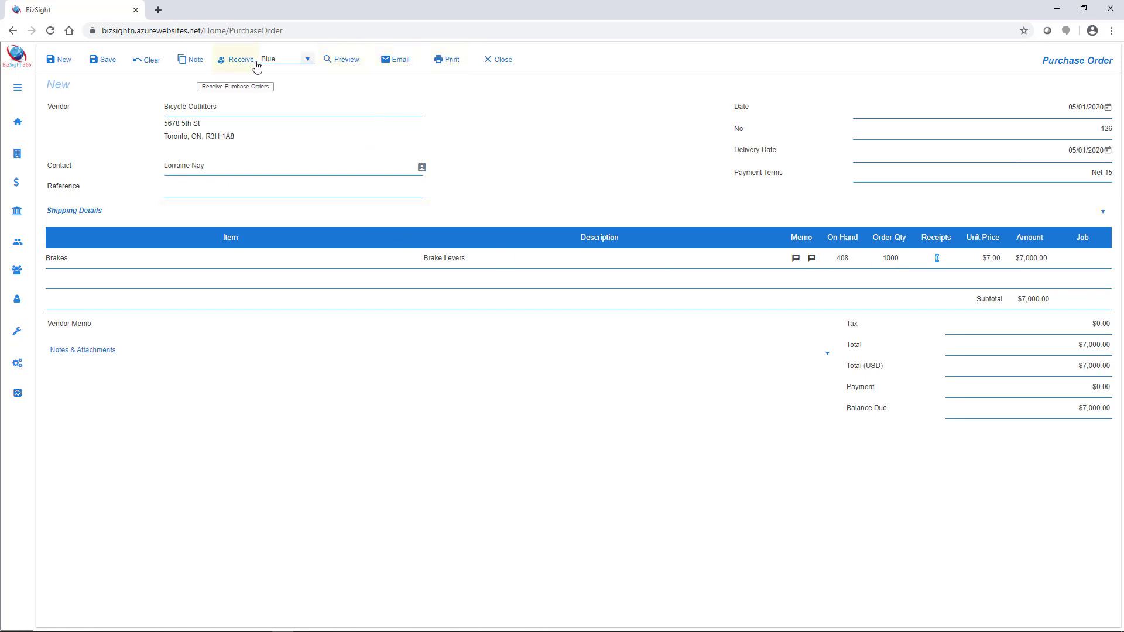
left_click(104, 61)
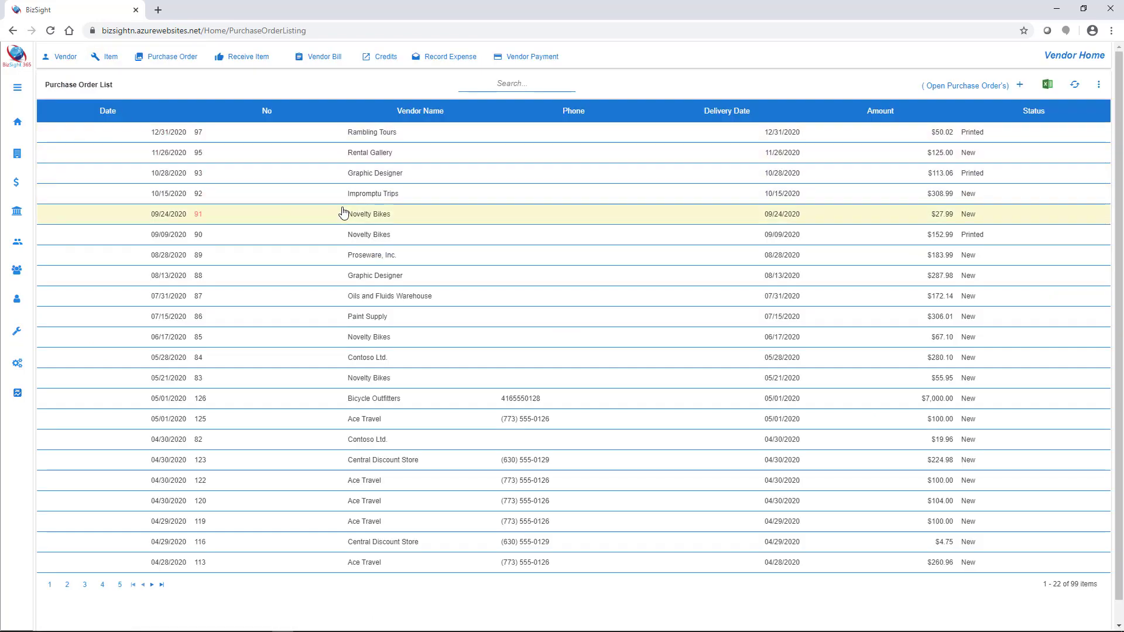
Open the saved Bicycle Outfitters purchase order, receive its 1000 Brakes, save the receipt, and close the order.
left_click(294, 406)
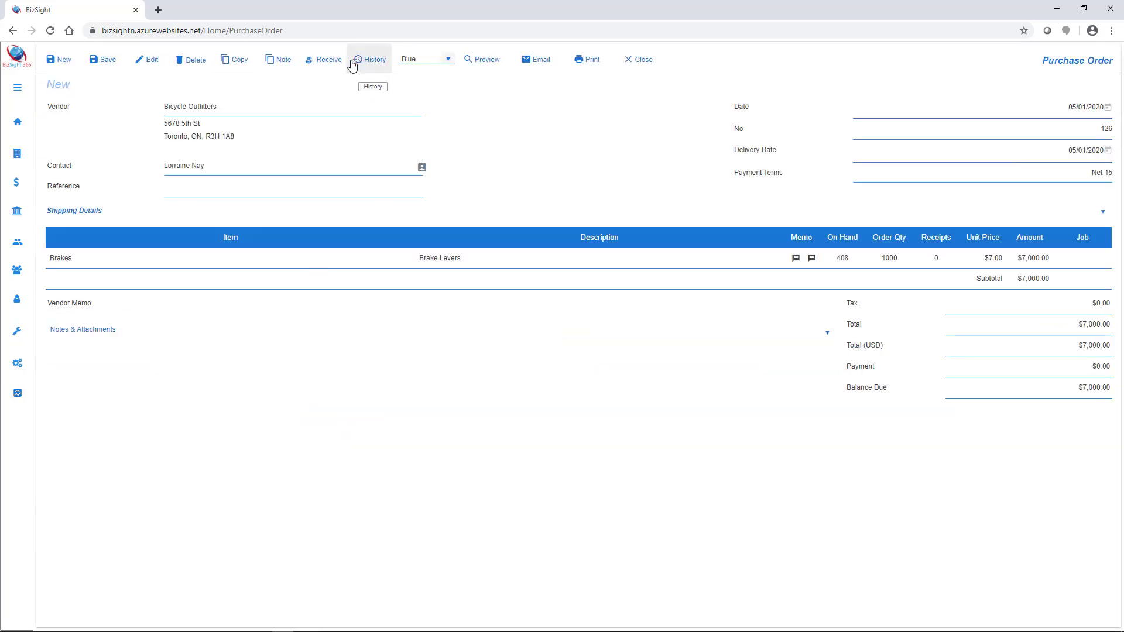
left_click(322, 61)
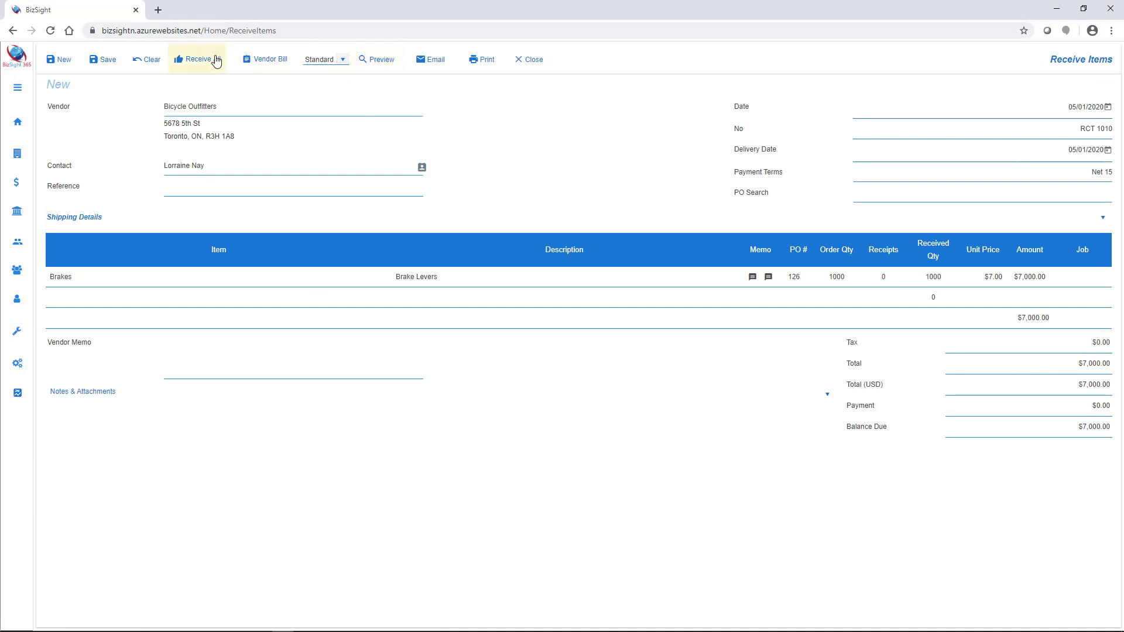
left_click(112, 61)
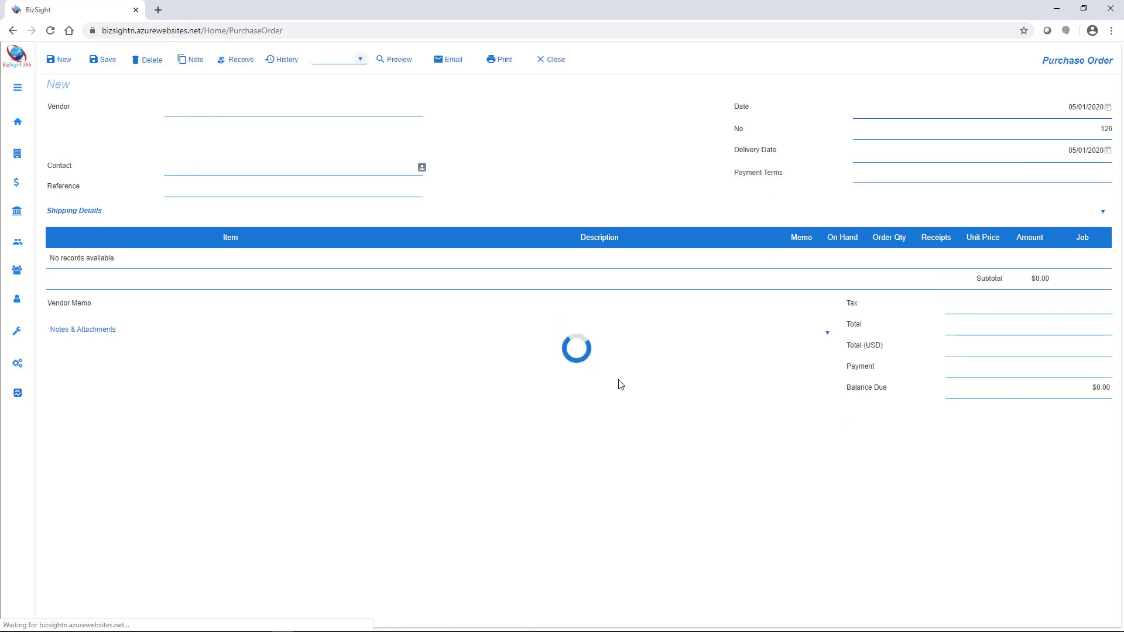
left_click(648, 63)
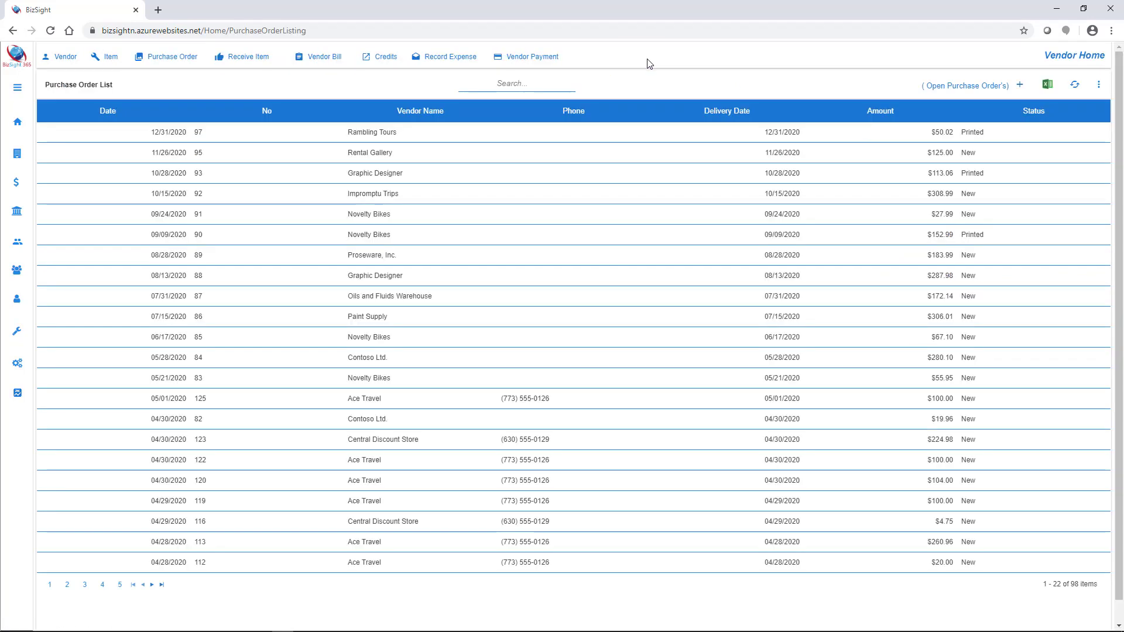